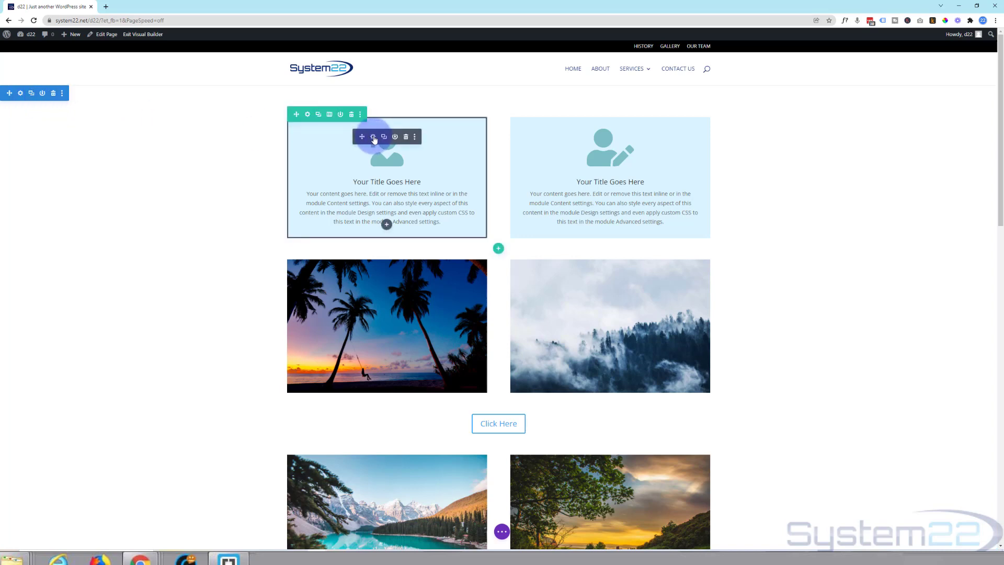
- Open the first blurb's settings and expand the Border section of its Design tab
click(373, 137)
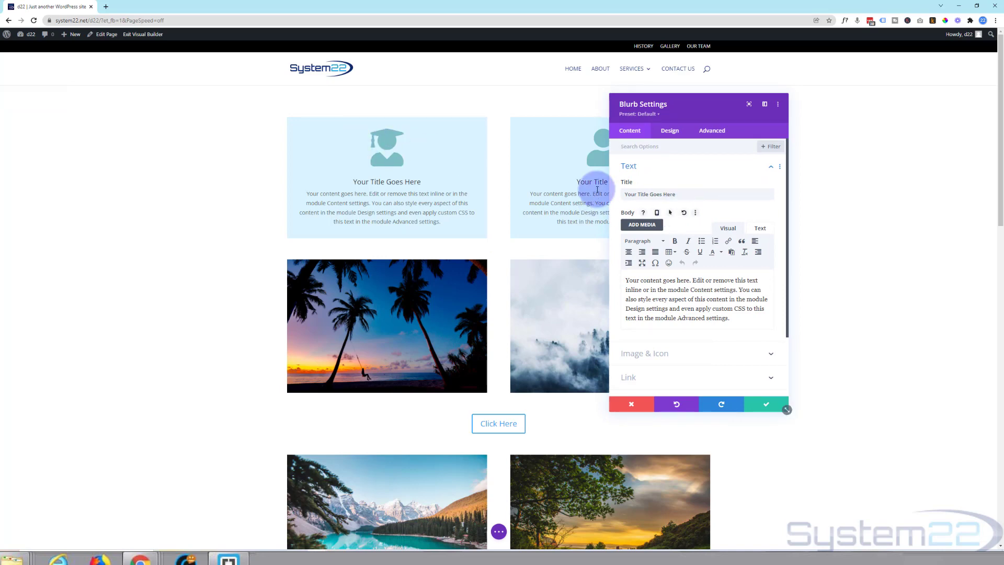
click(671, 132)
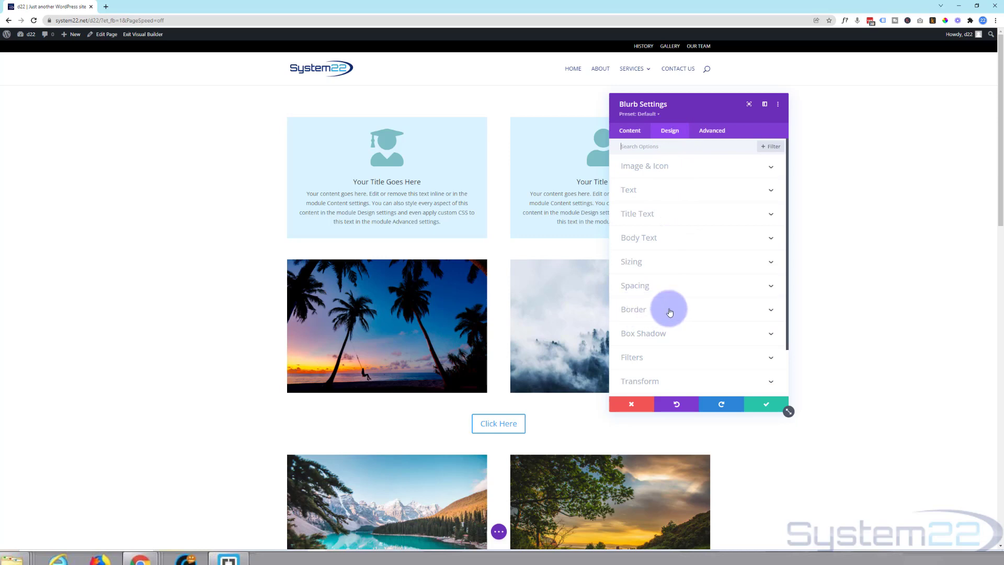
click(716, 314)
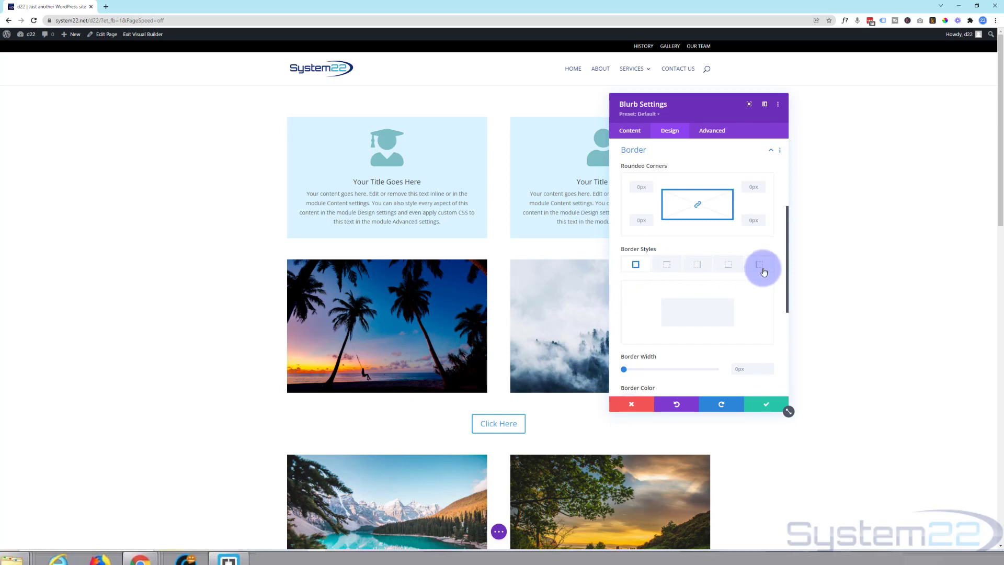
- Give the first blurb a 9px border coloured with the #6b6b6b grey swatch
click(770, 367)
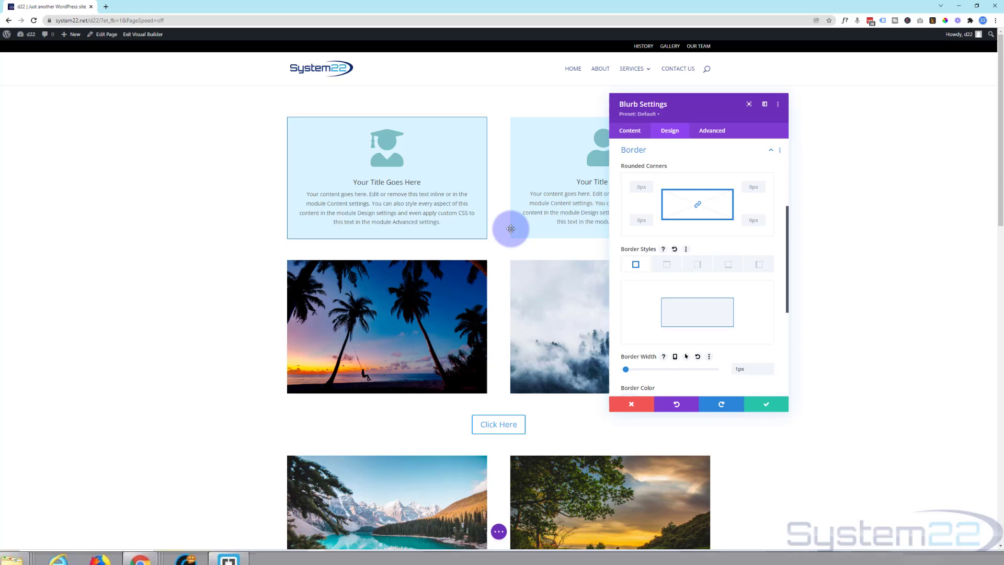
click(770, 367)
click(772, 367)
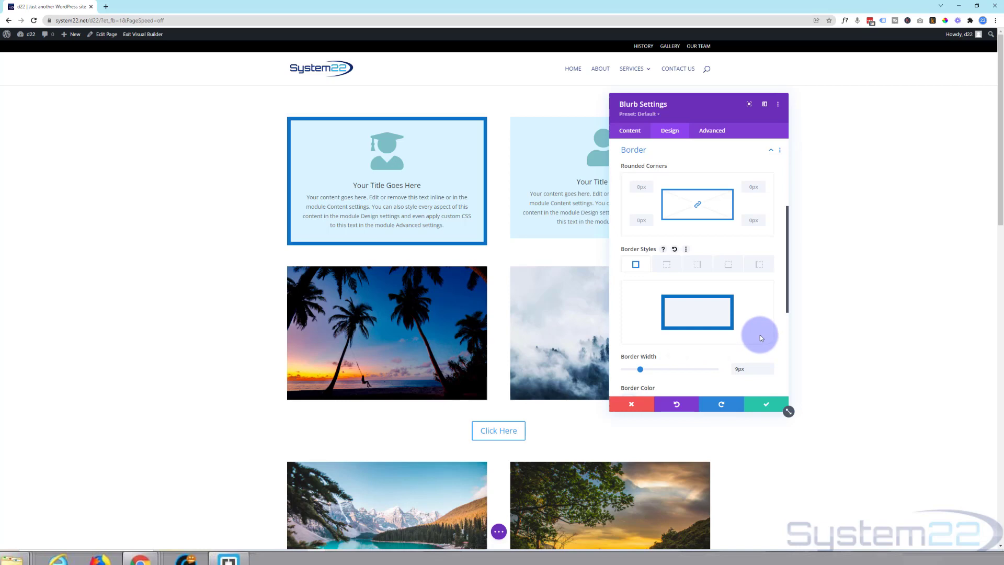
scroll(762, 332, down, 2)
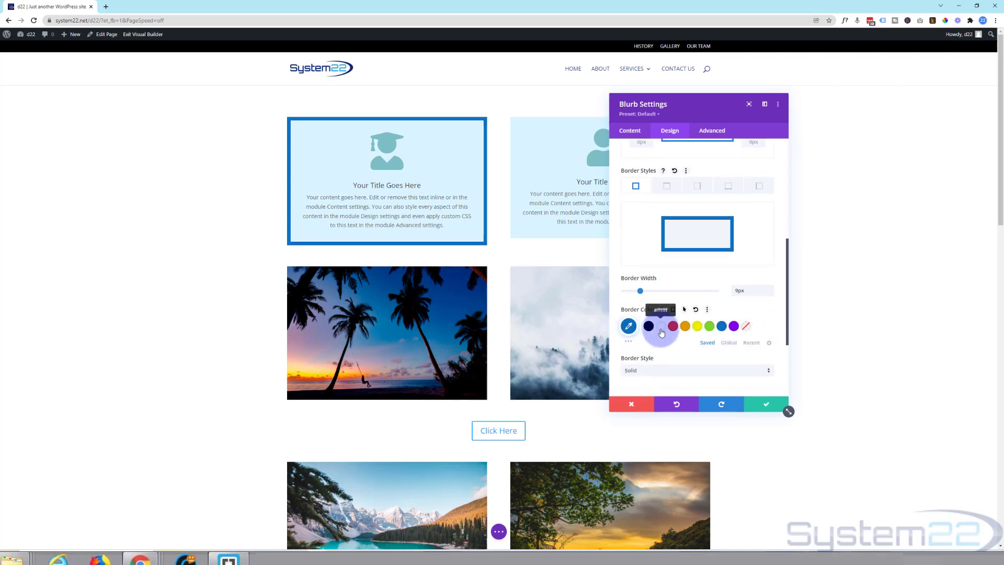
click(629, 343)
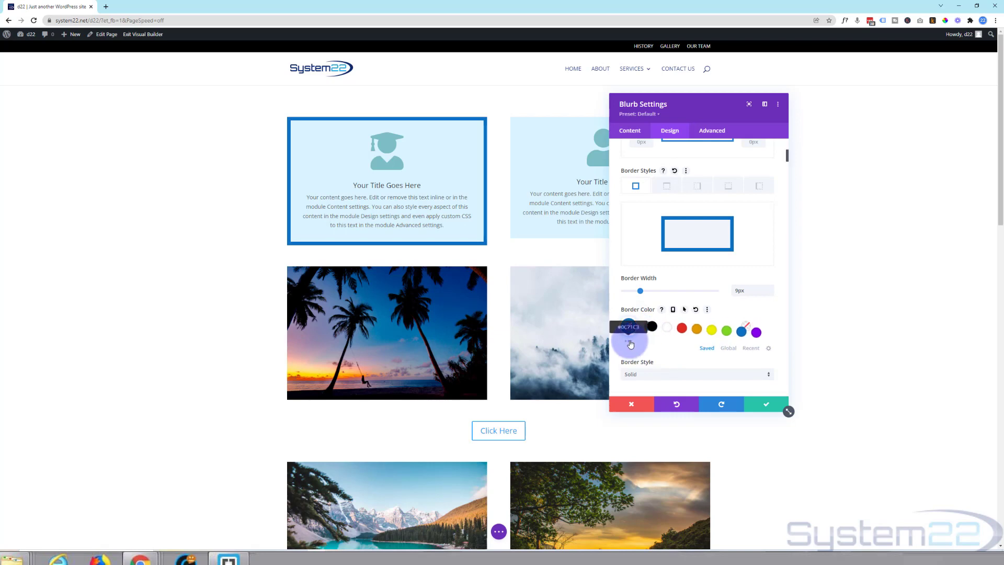
scroll(617, 359, down, 1)
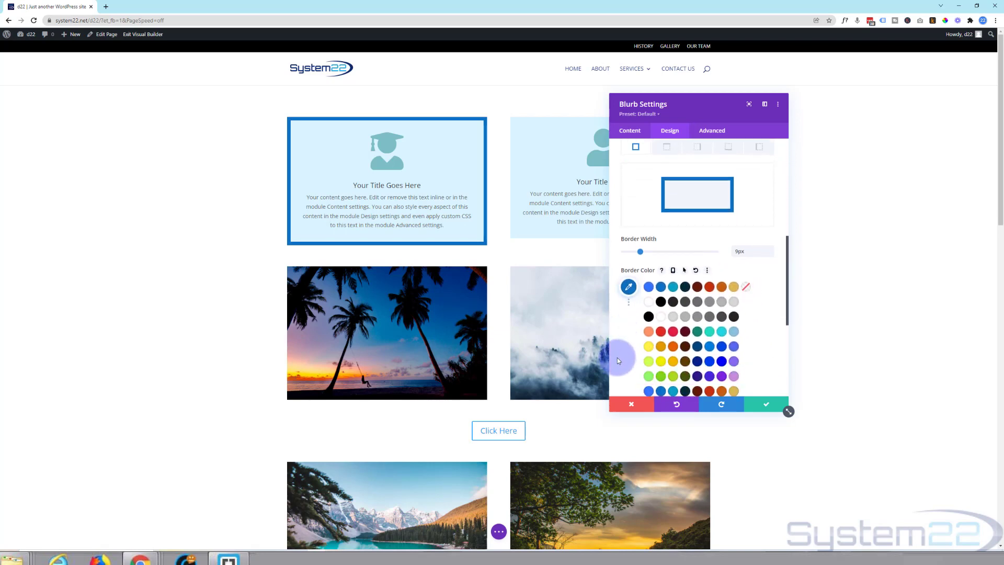
click(708, 316)
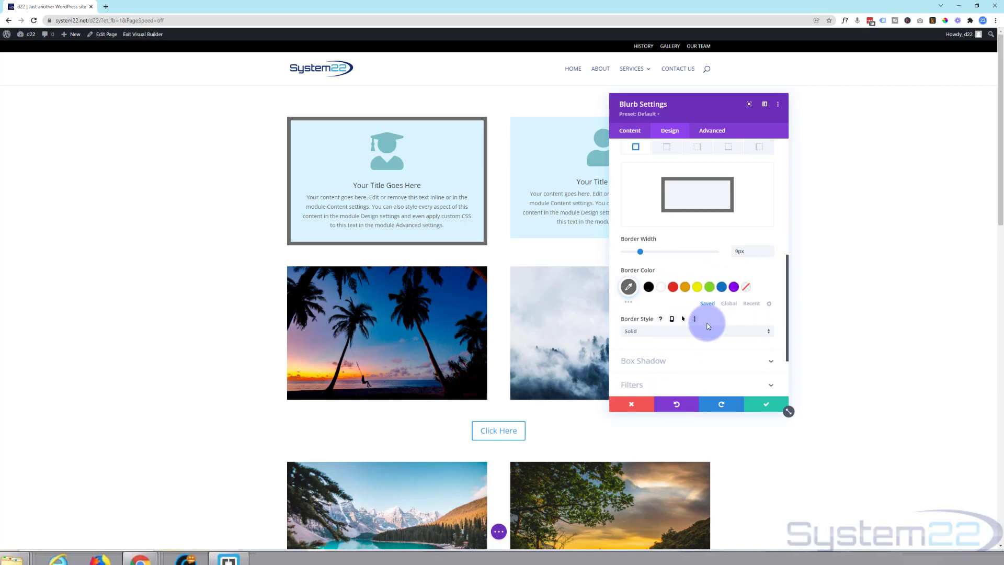
scroll(708, 322, up, 3)
scroll(705, 325, up, 1)
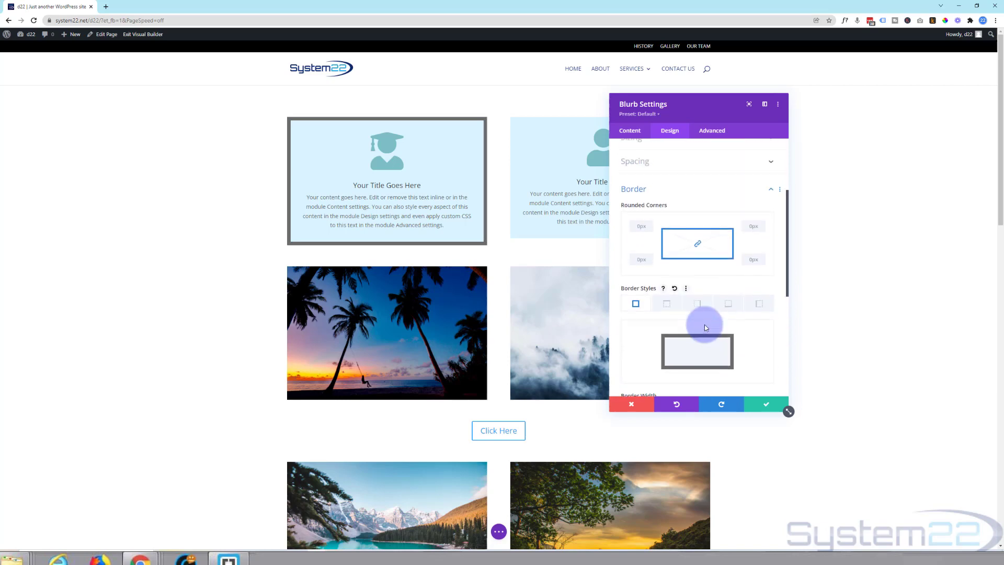
double_click(641, 224)
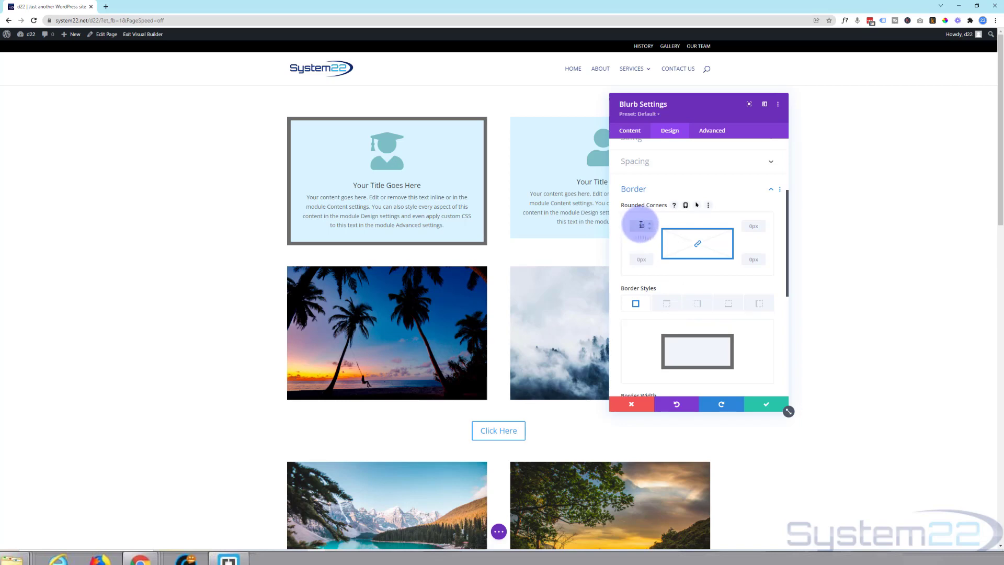
text(10px)
double_click(637, 225)
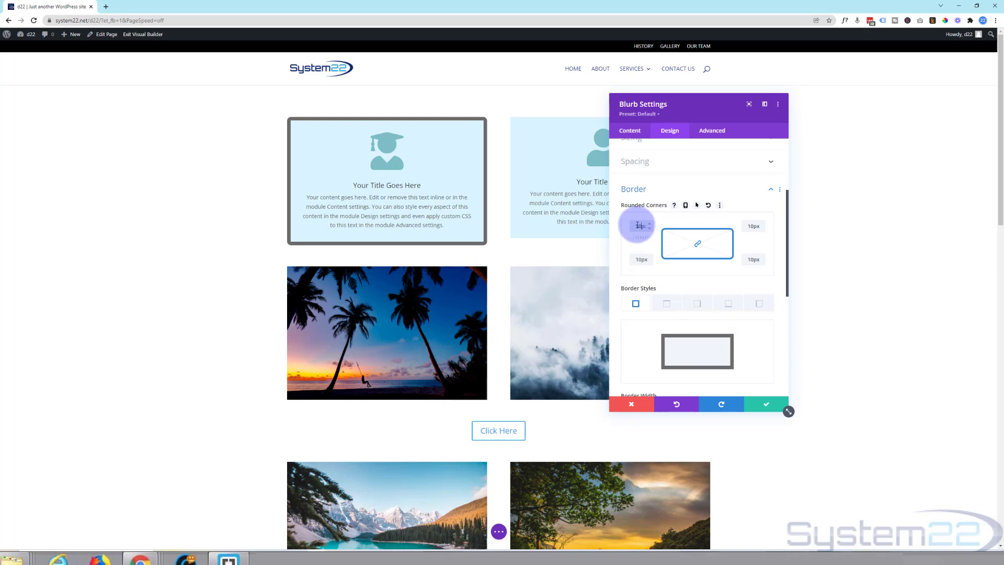
text(50px)
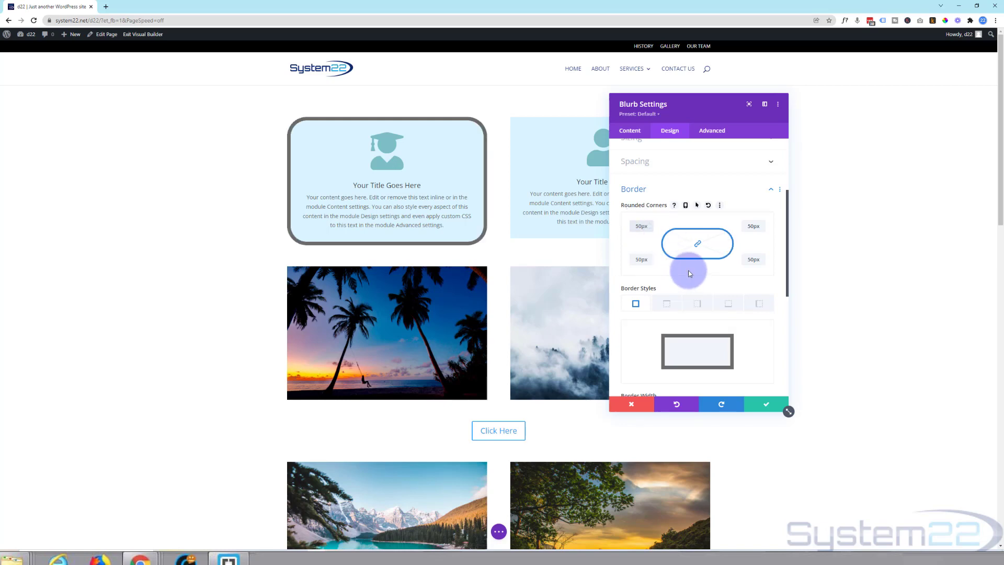
click(634, 226)
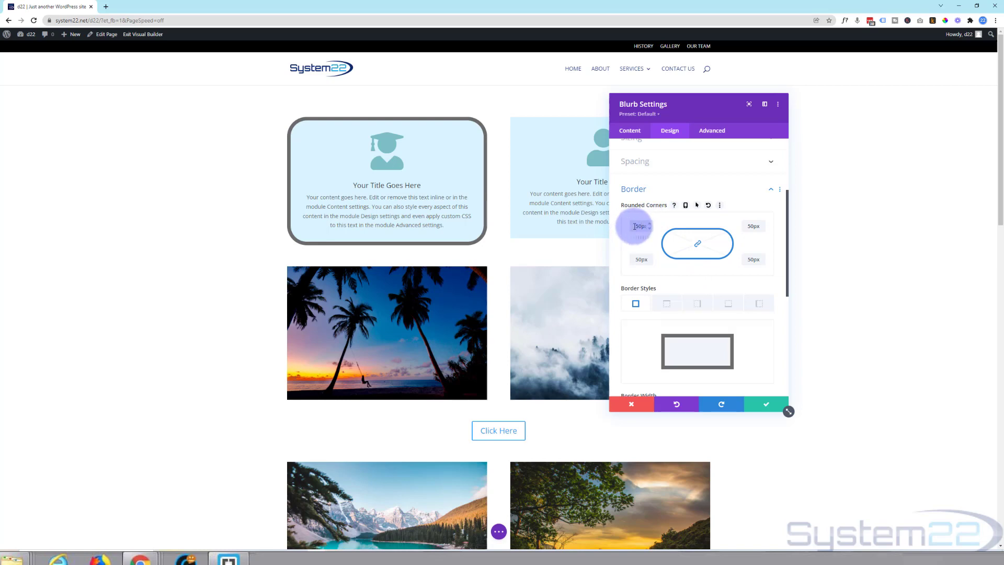
drag(634, 225, 660, 232)
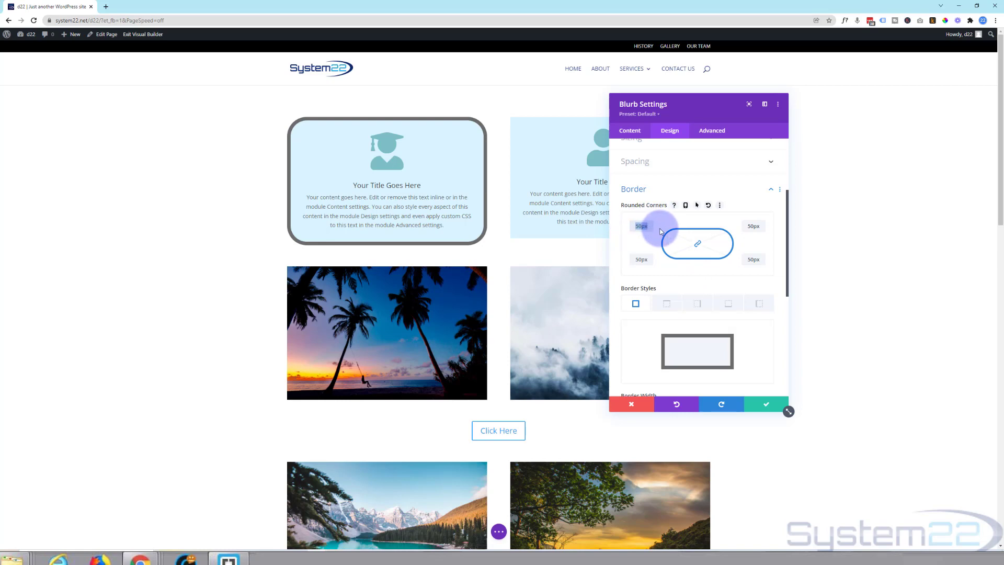
key(BackSpace)
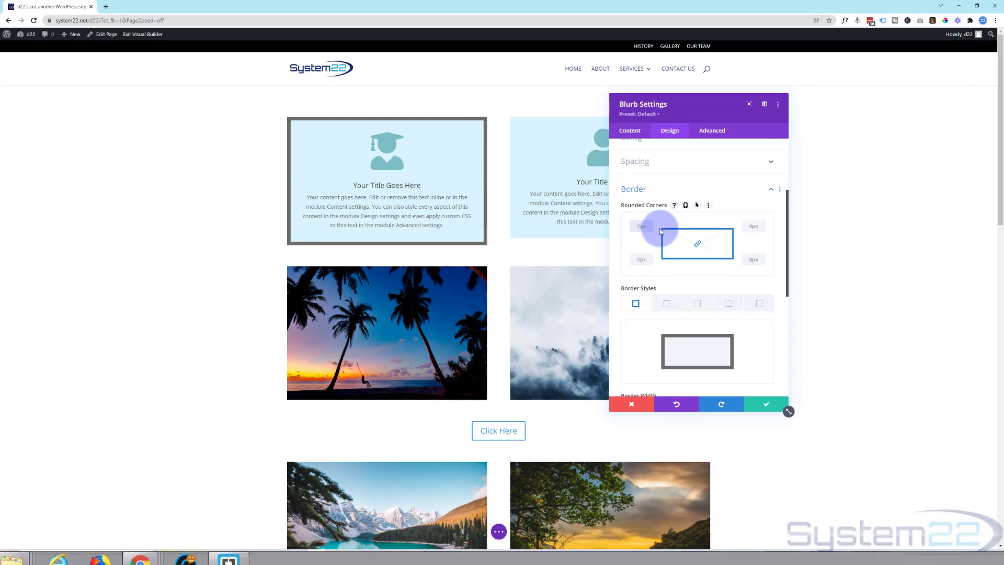
click(644, 258)
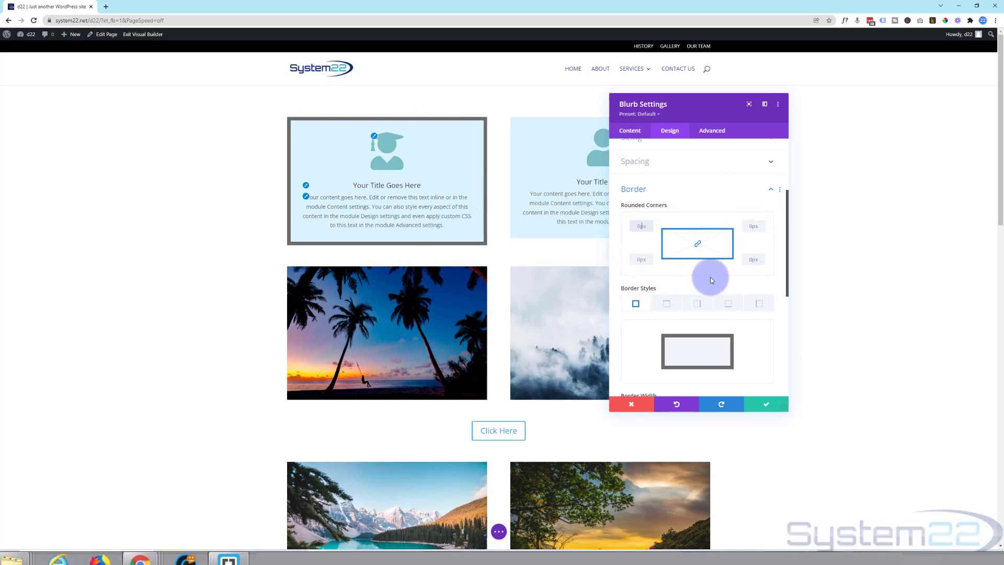
click(698, 245)
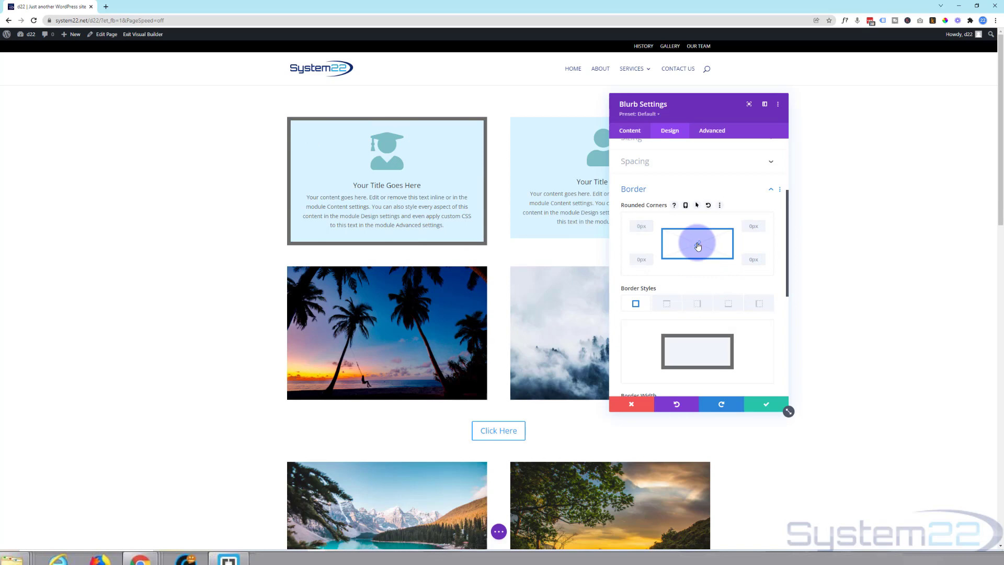
click(641, 227)
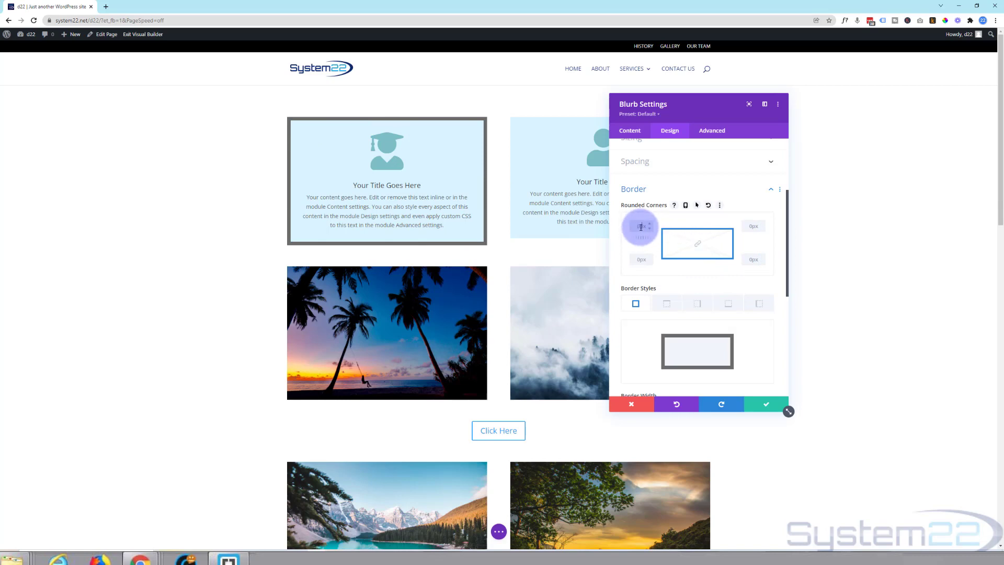
text(5)
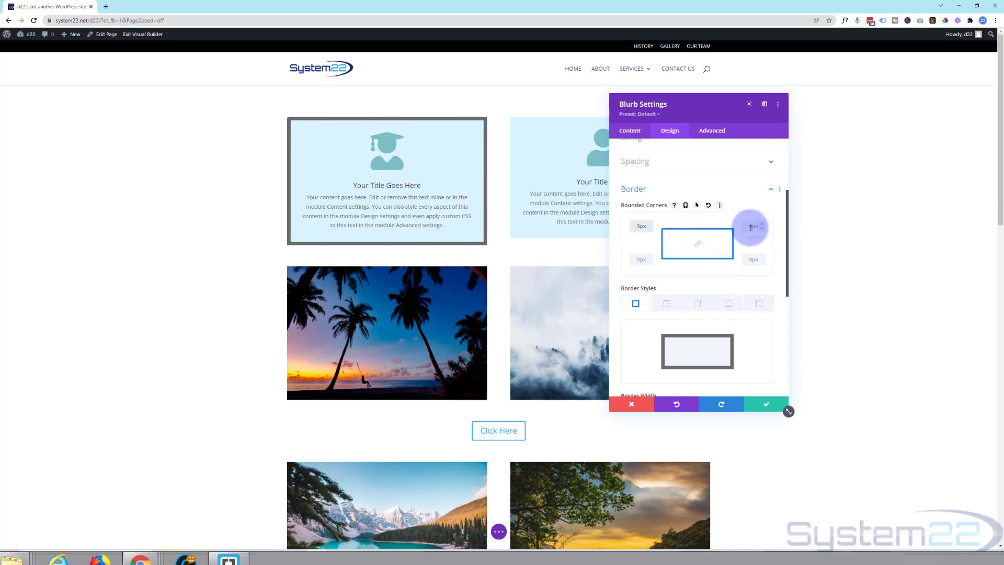
click(762, 228)
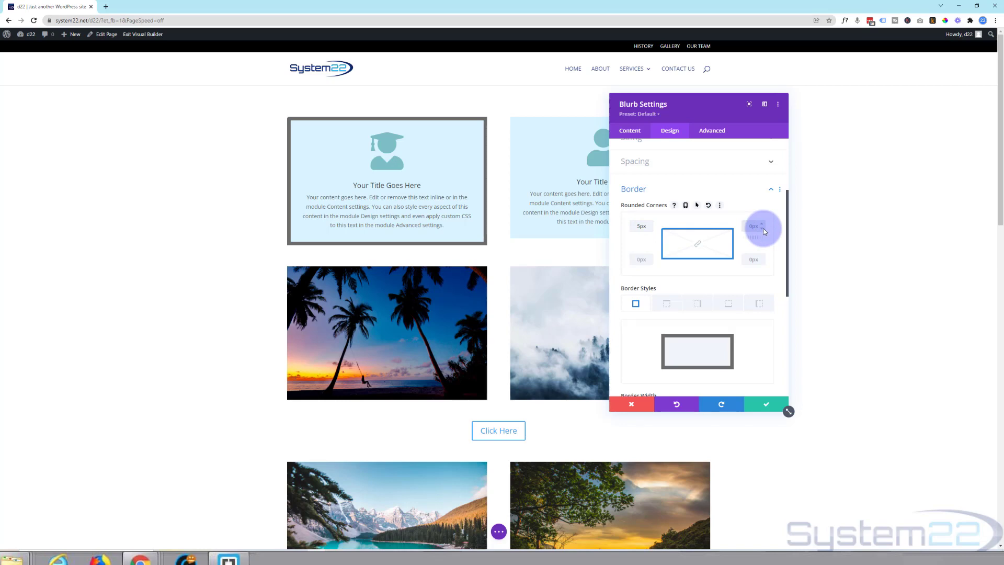
text(20)
click(641, 261)
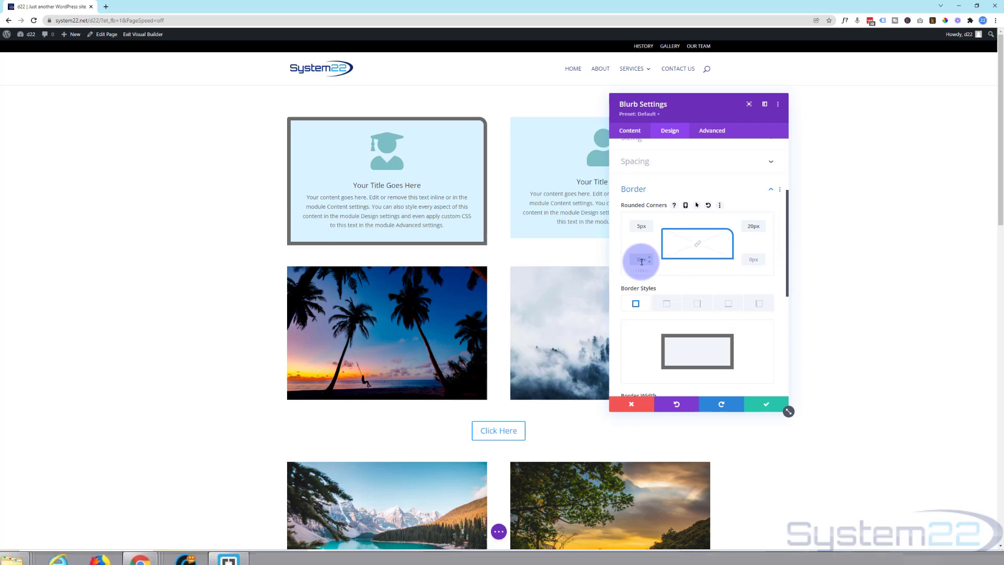
text(50)
click(747, 259)
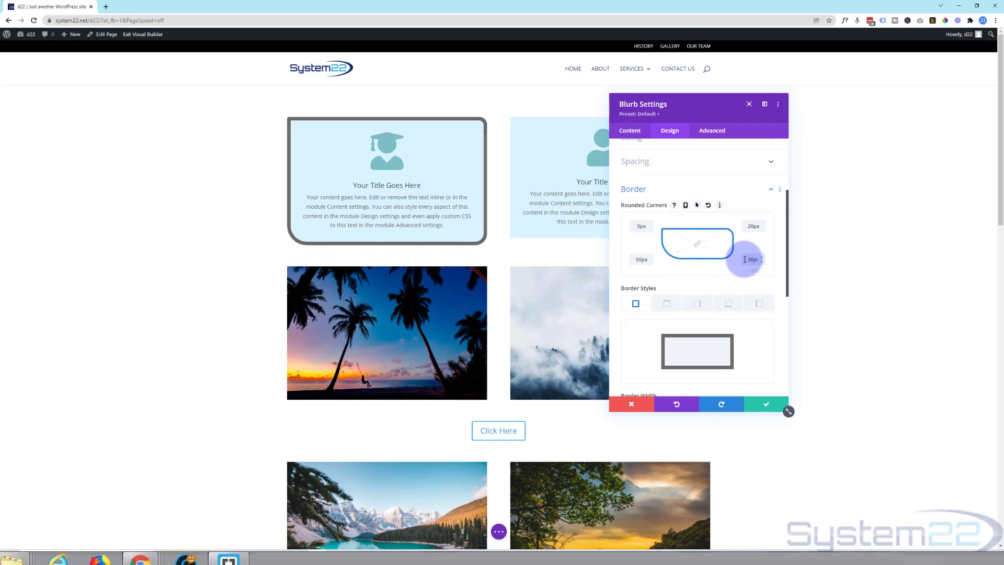
click(700, 246)
double_click(760, 262)
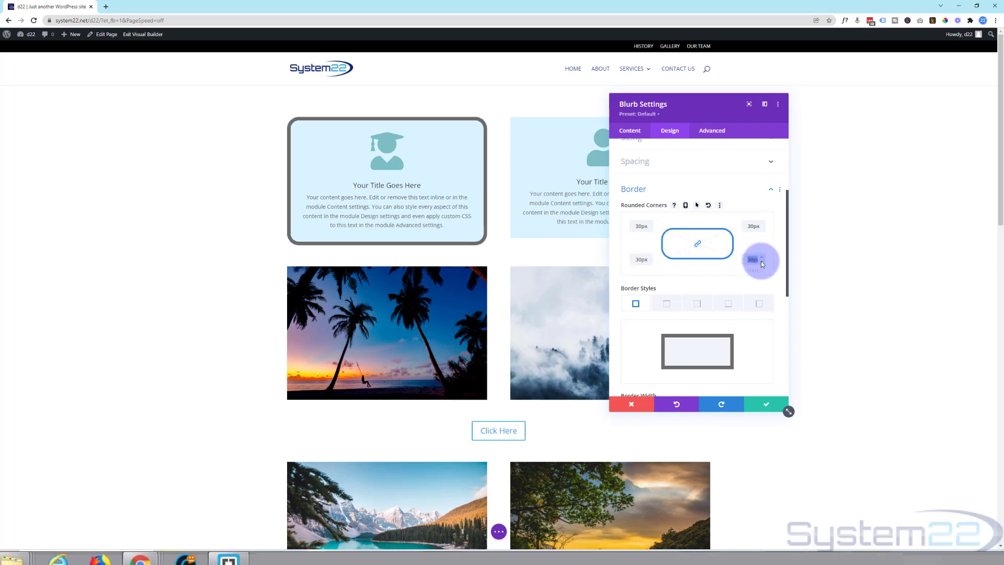
key(BackSpace)
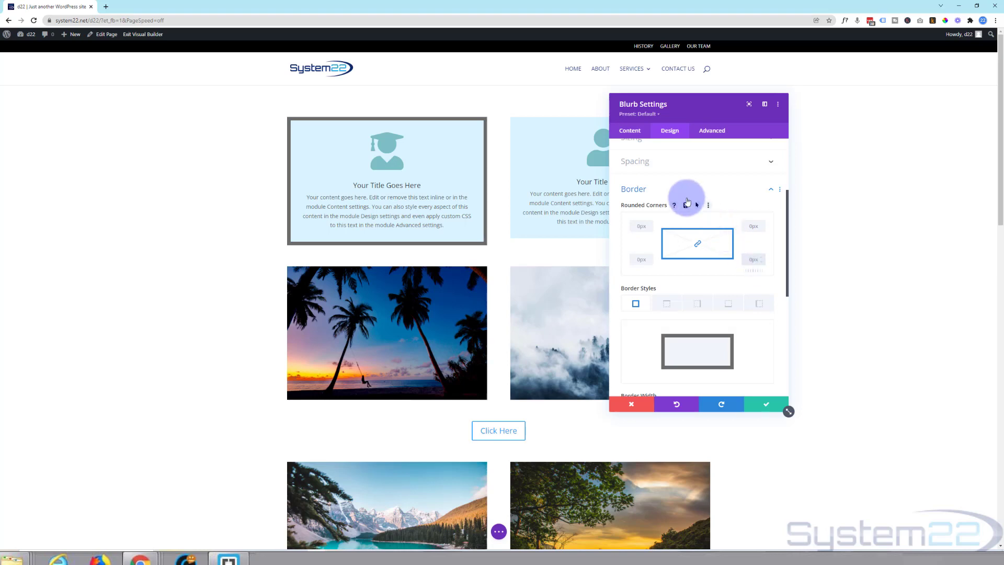
- Drag the first blurb's Border Width slider left to thin its grey border
scroll(686, 200, down, 3)
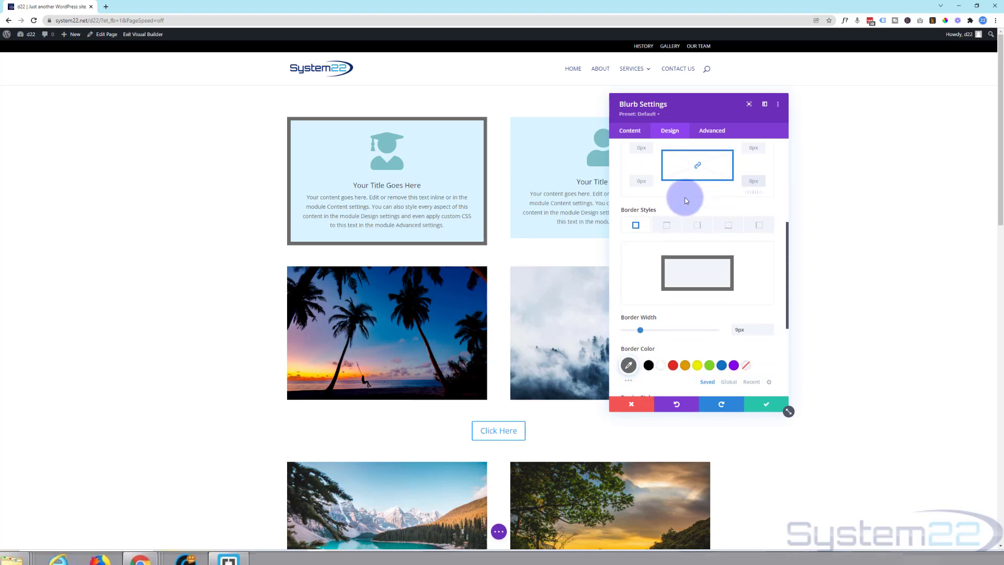
scroll(686, 200, down, 2)
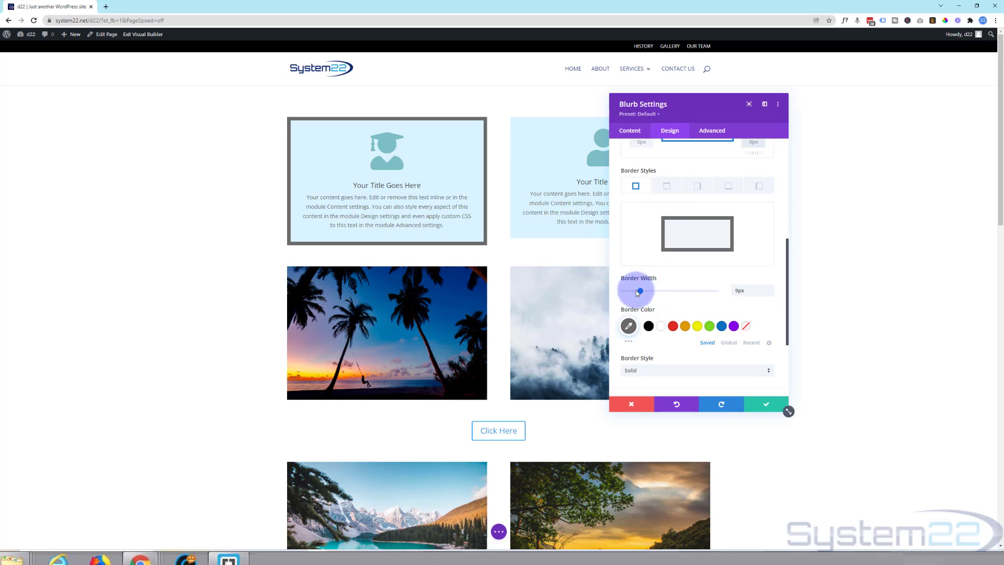
drag(640, 294, 601, 287)
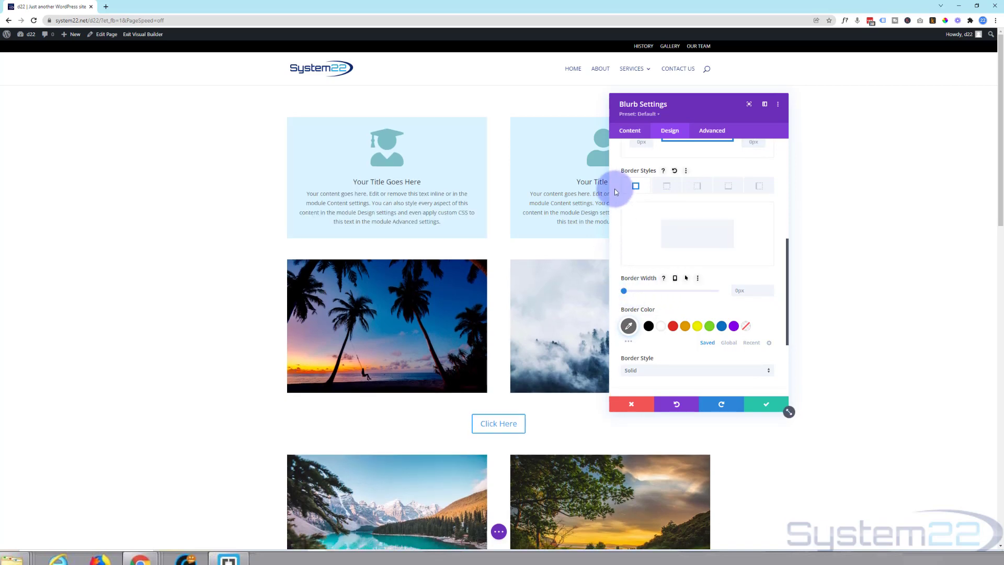
- Give the first blurb a top border width and a 6px bottom border
click(667, 186)
click(769, 290)
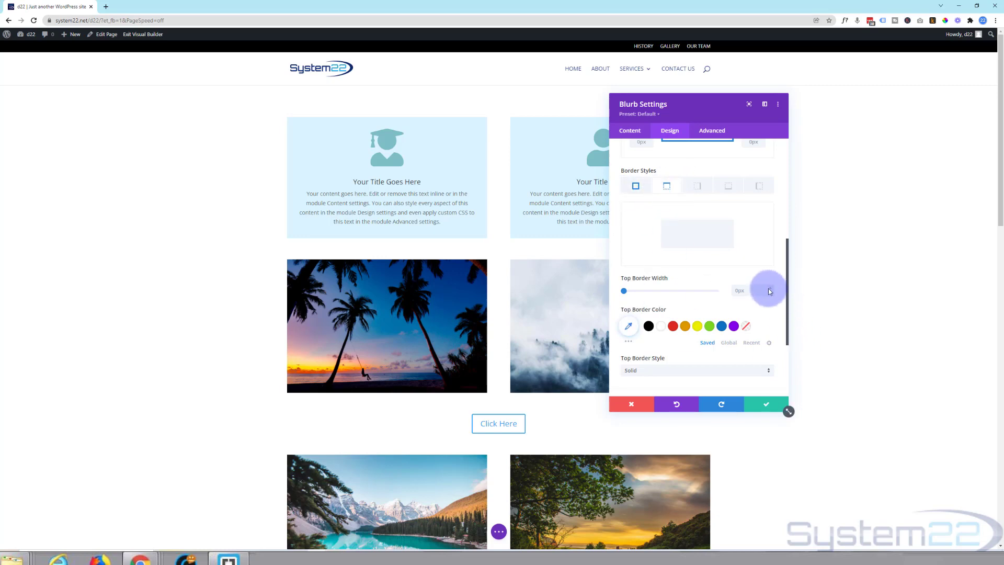
key(Up)
key(Up)
key(Up)
key(Up)
key(Up)
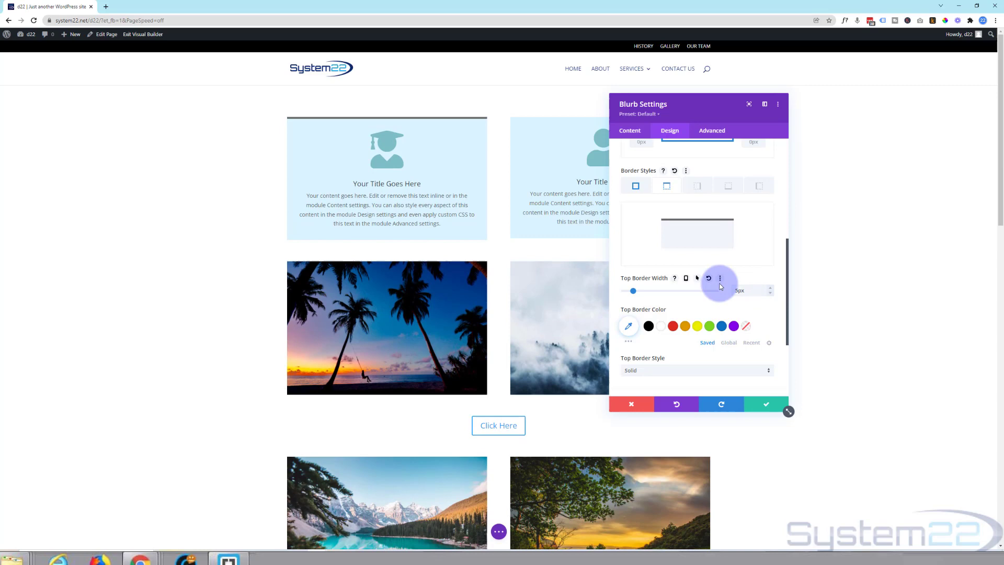
click(726, 187)
click(769, 290)
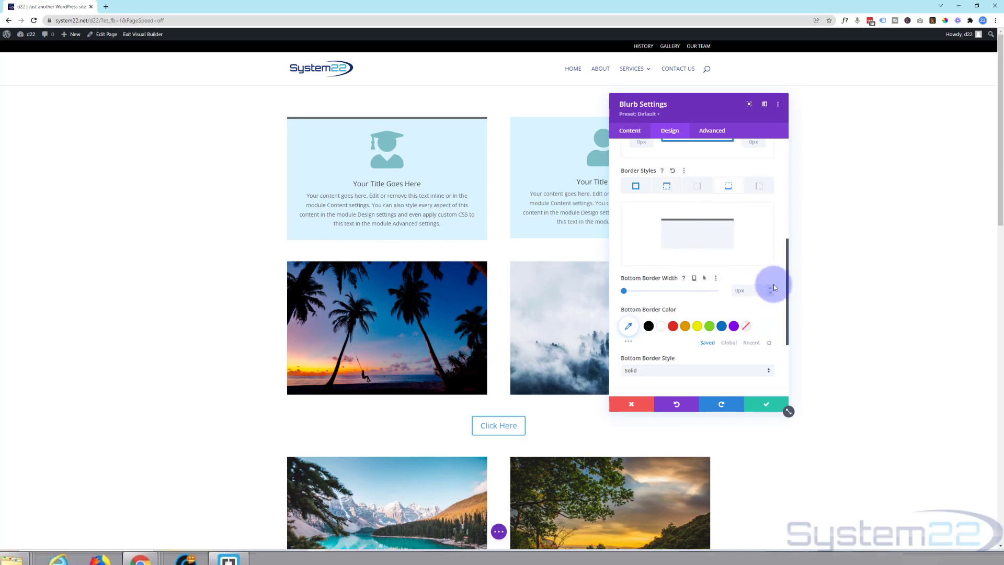
key(Up)
key(Up)
key(Up)
key(Up)
key(Up)
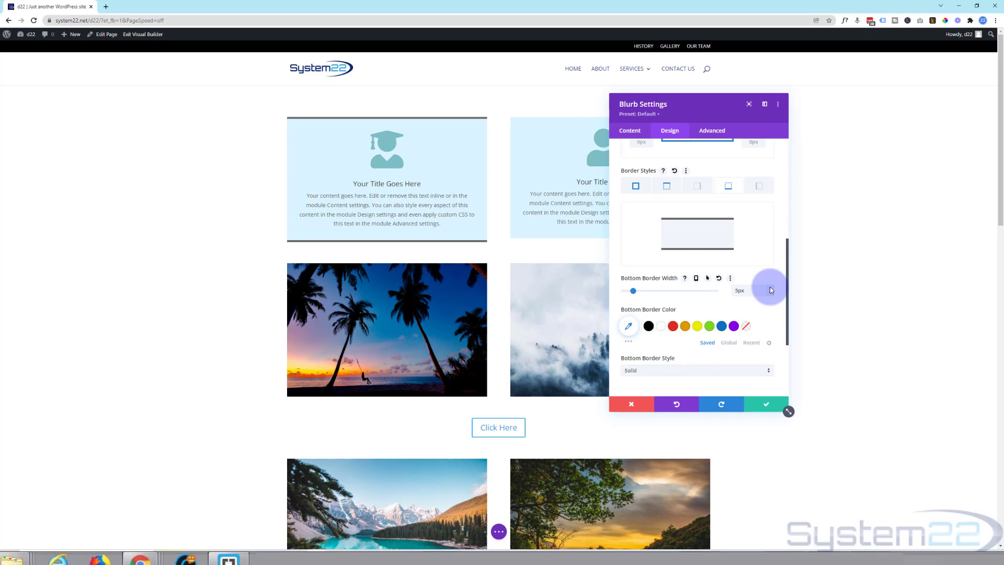
key(Up)
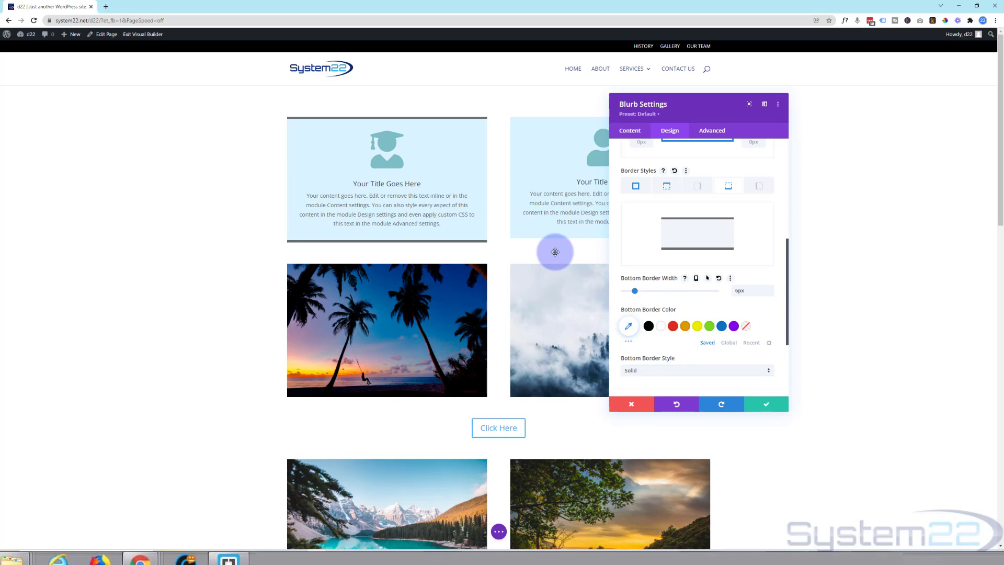
- Keep the first blurb's borders, then open the second blurb's settings on the left
click(765, 406)
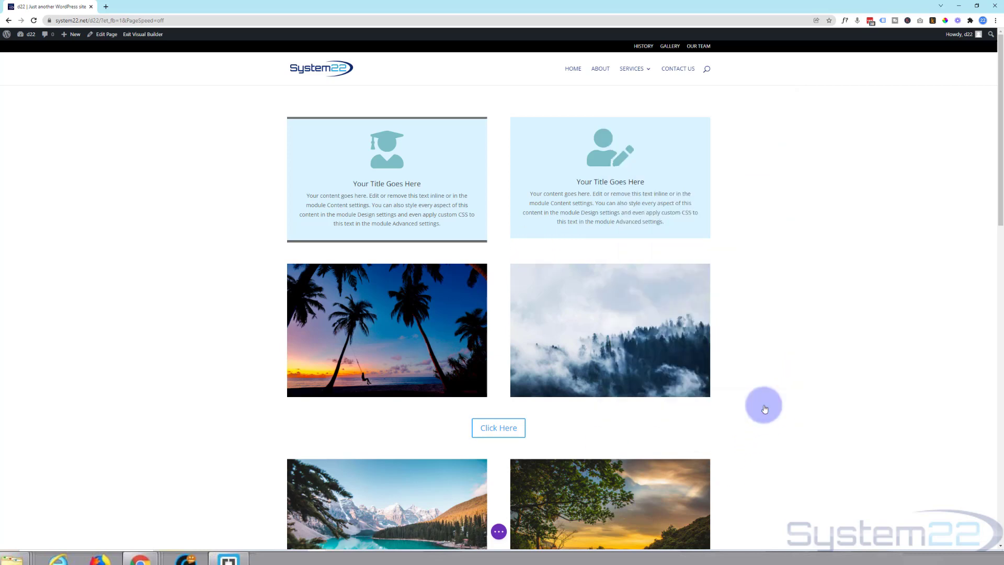
mouse_move(590, 154)
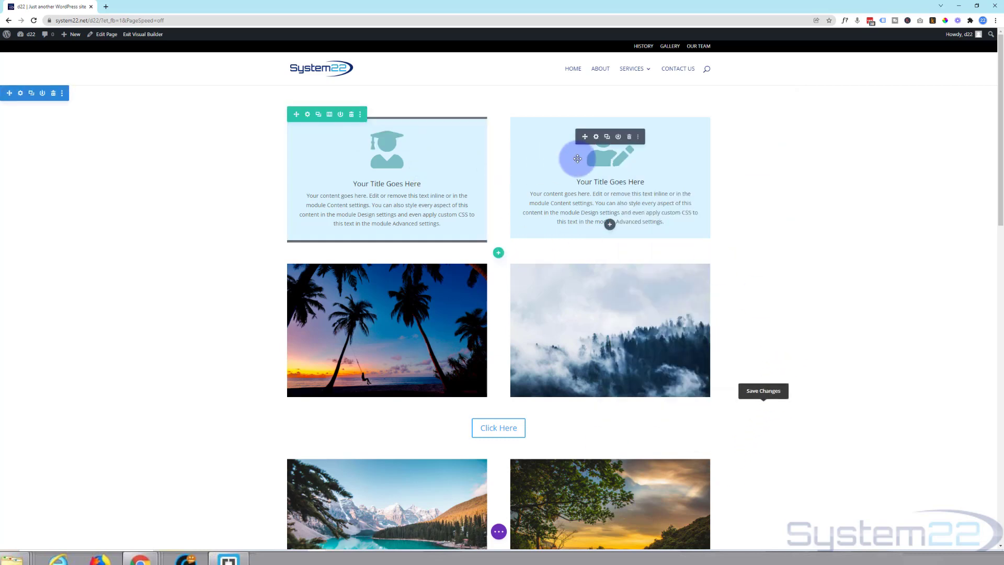
click(596, 137)
drag(654, 102, 381, 99)
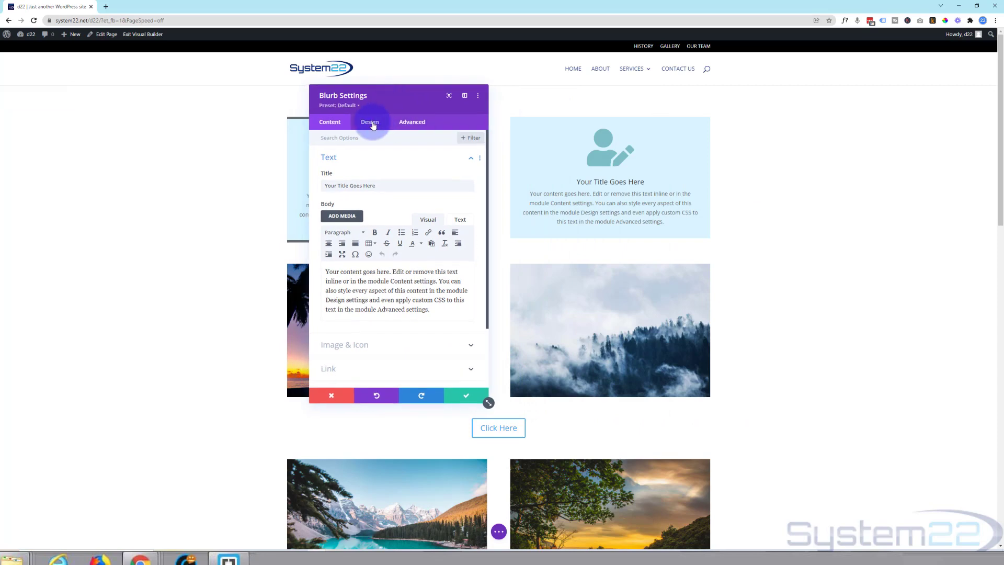
- Set the second blurb's Width and Height to 400px and centre its module alignment
click(369, 123)
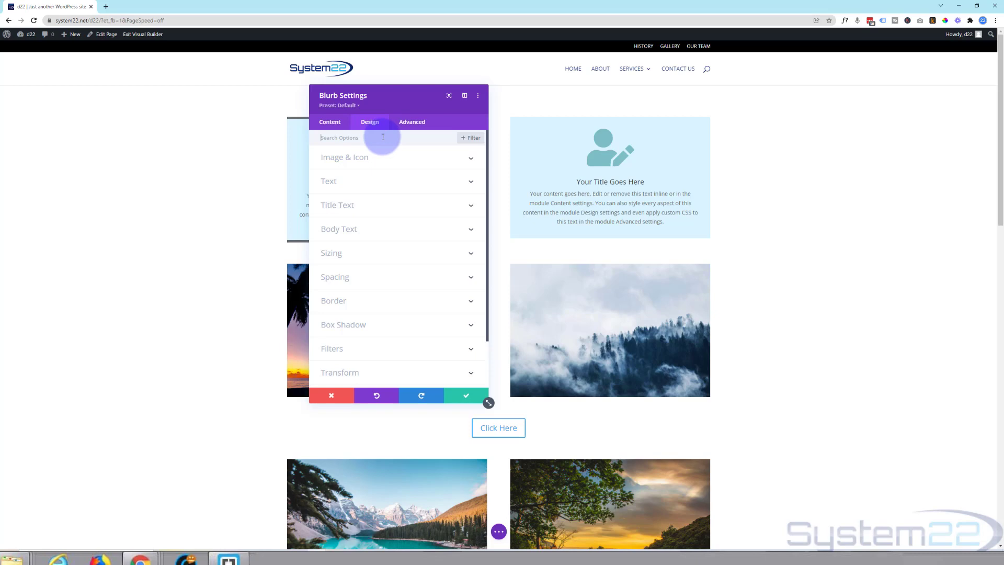
click(383, 254)
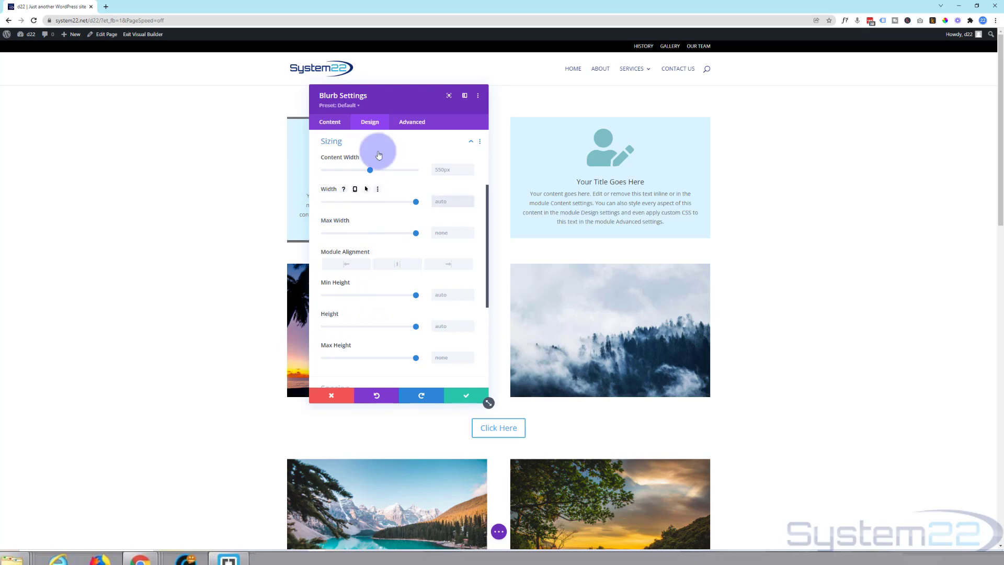
click(330, 195)
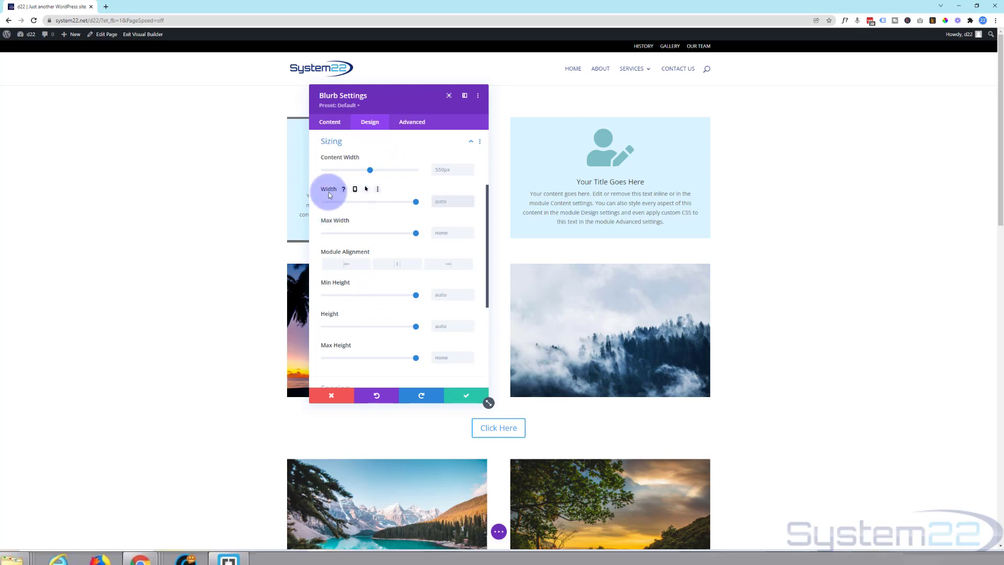
click(444, 205)
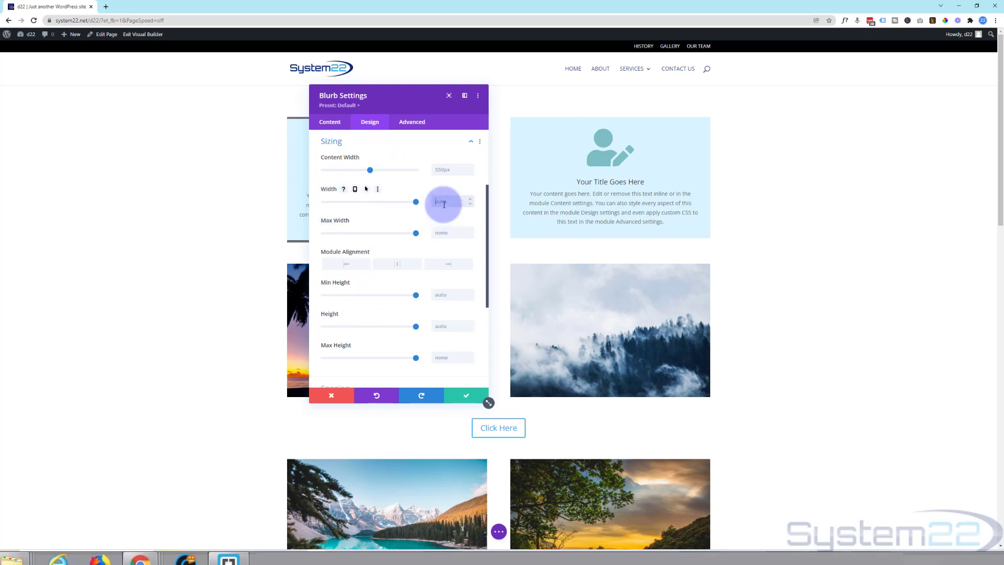
text(400%)
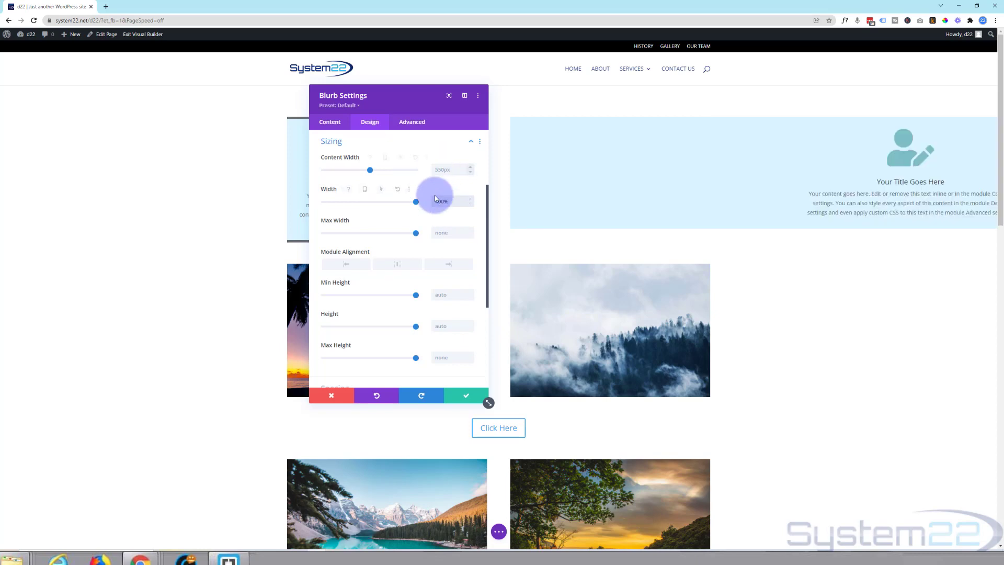
drag(444, 199, 459, 196)
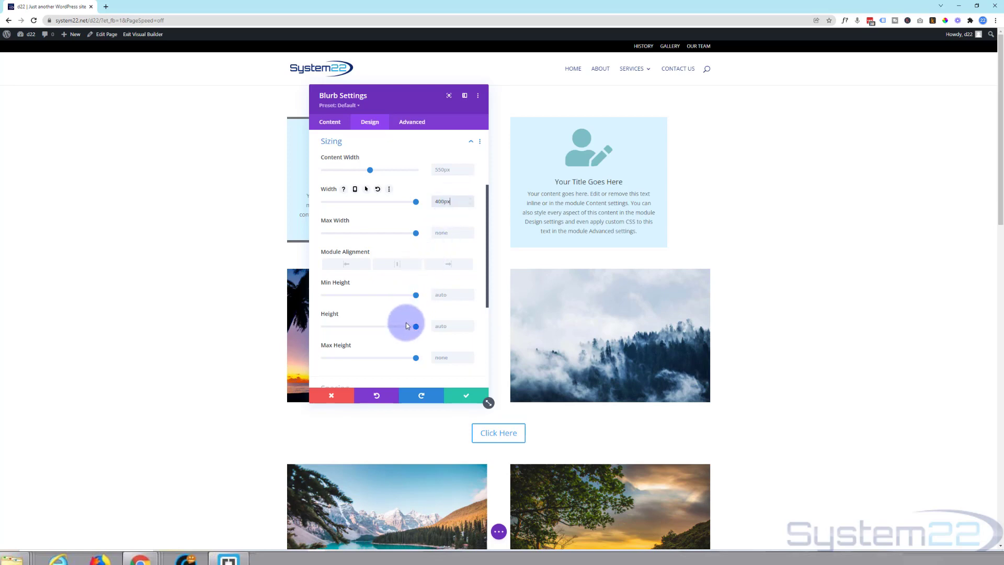
click(433, 326)
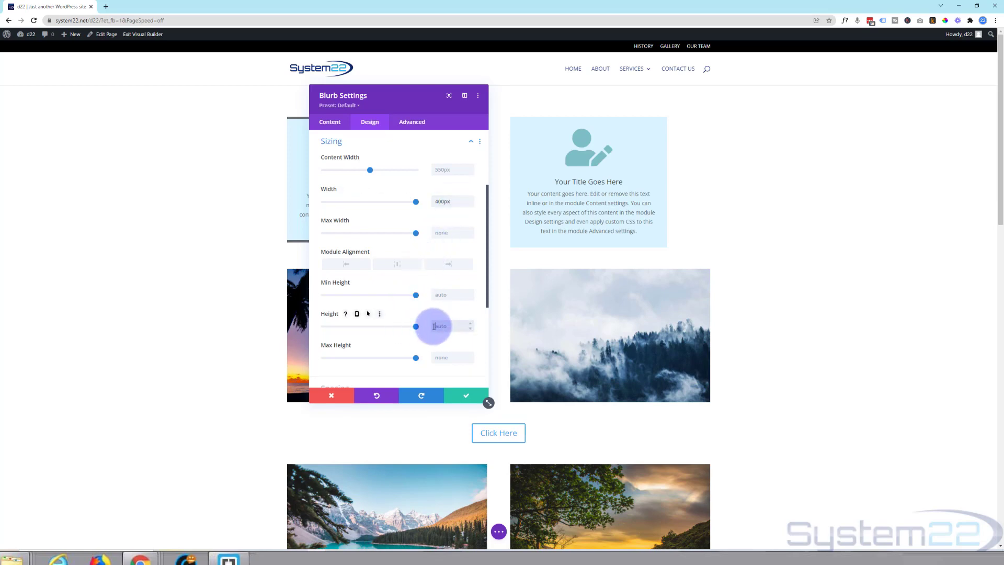
text(400px)
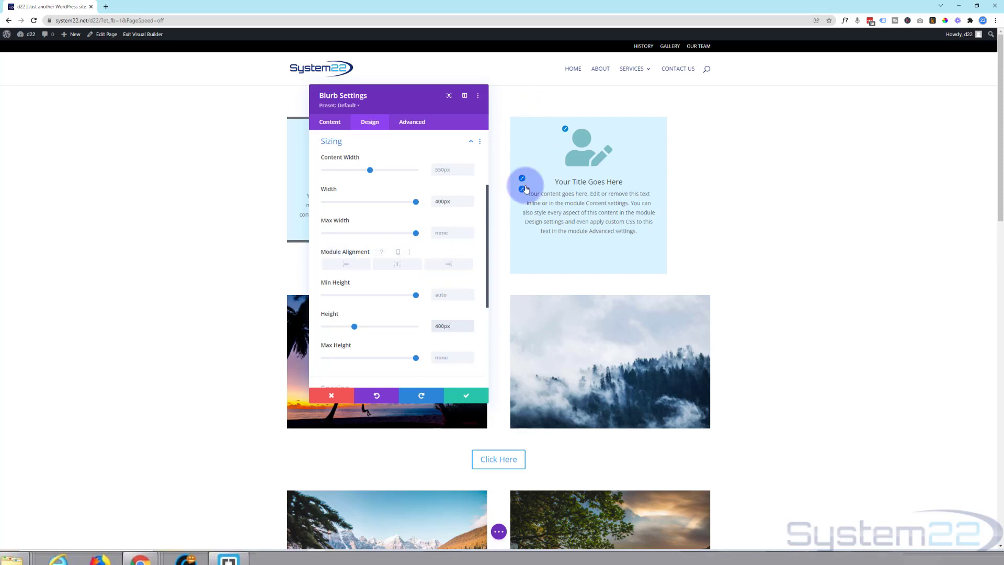
click(398, 266)
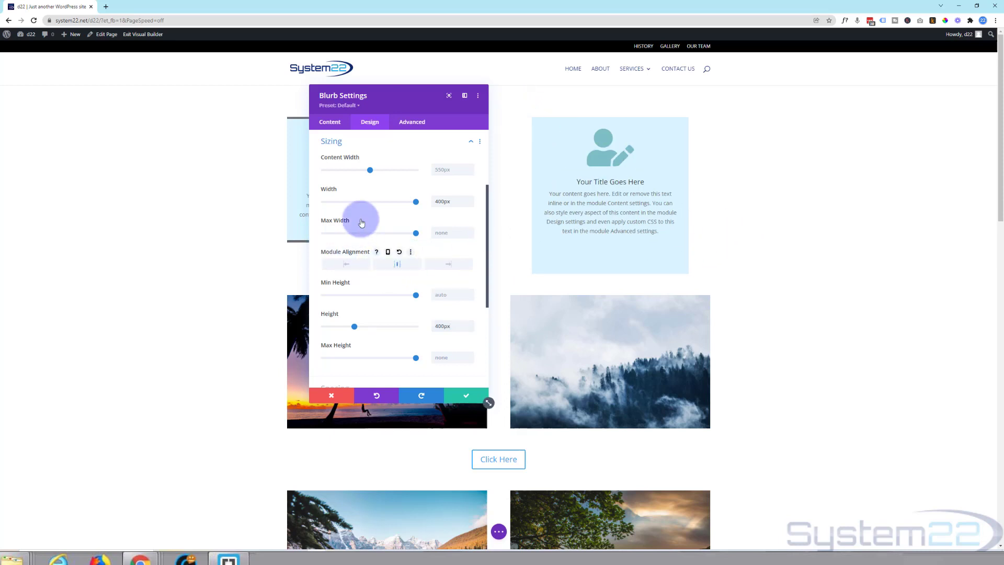
- Round all four corners of the second blurb to 50%
click(344, 145)
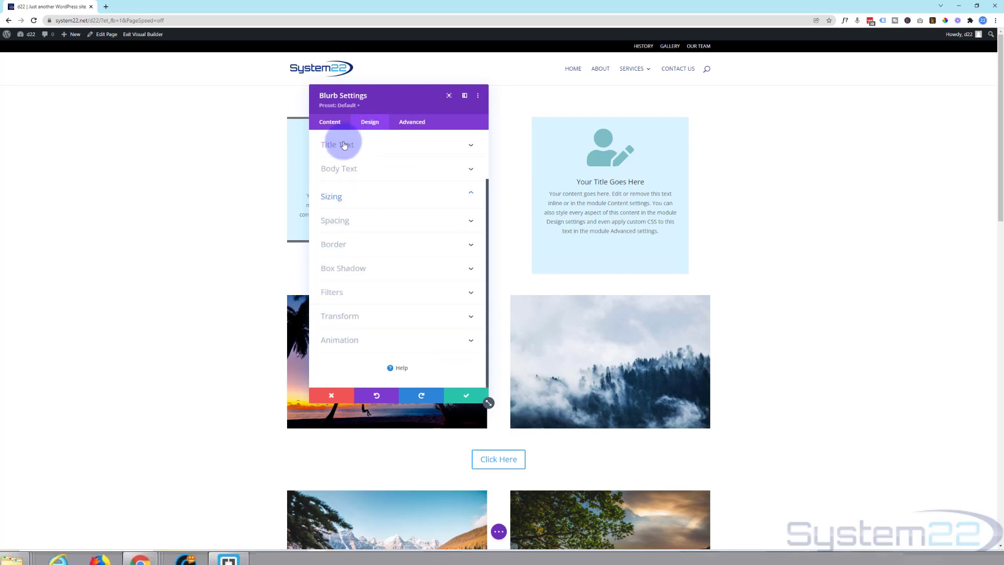
click(369, 246)
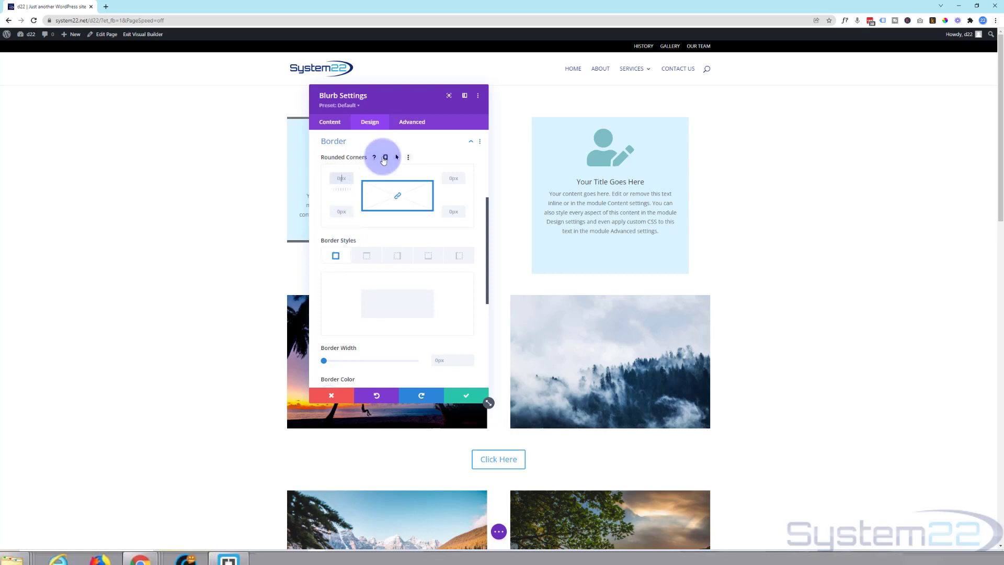
text(5)
key(Return)
key(BackSpace)
key(BackSpace)
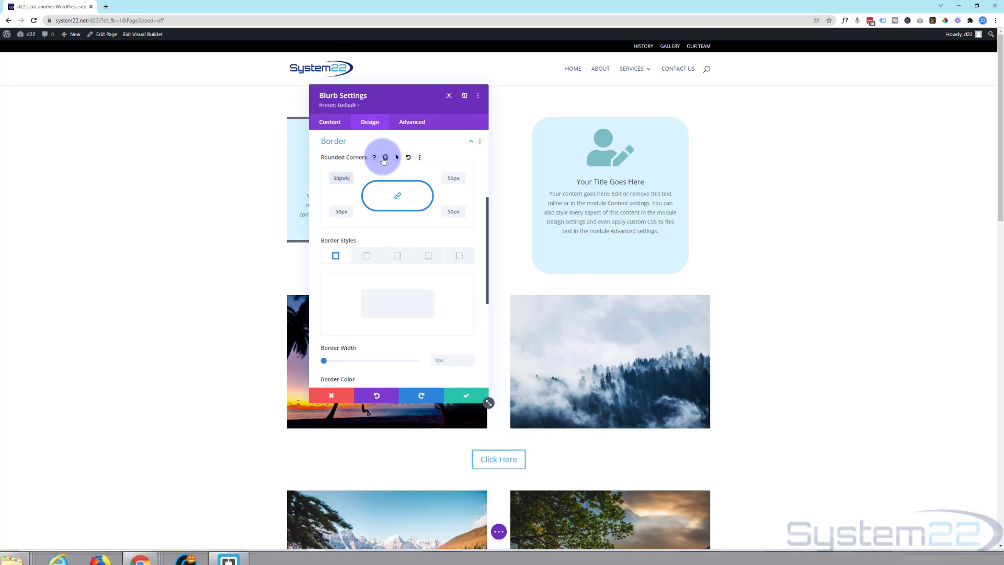
text(%)
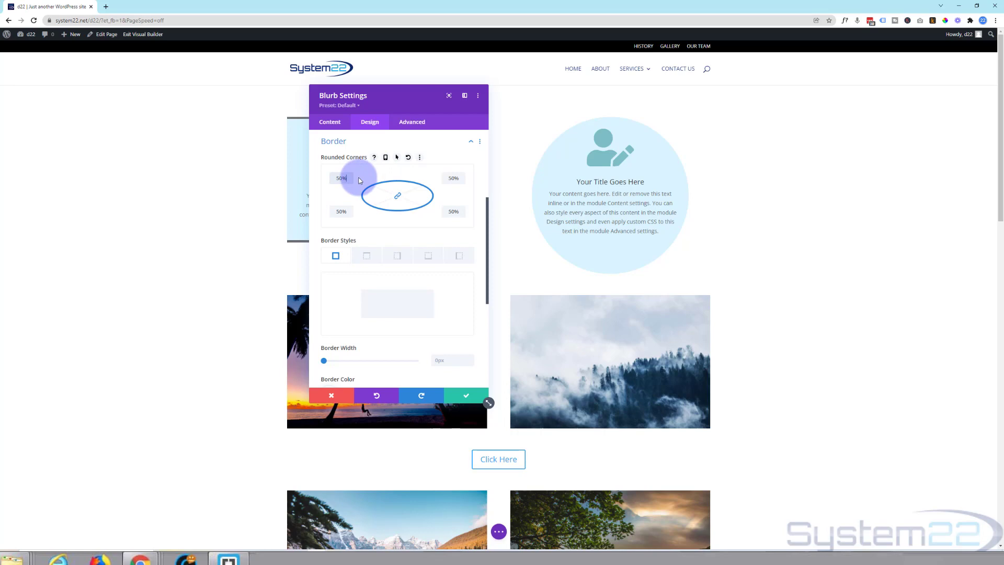
- Raise the second blurb's Border Width to 2px
click(455, 348)
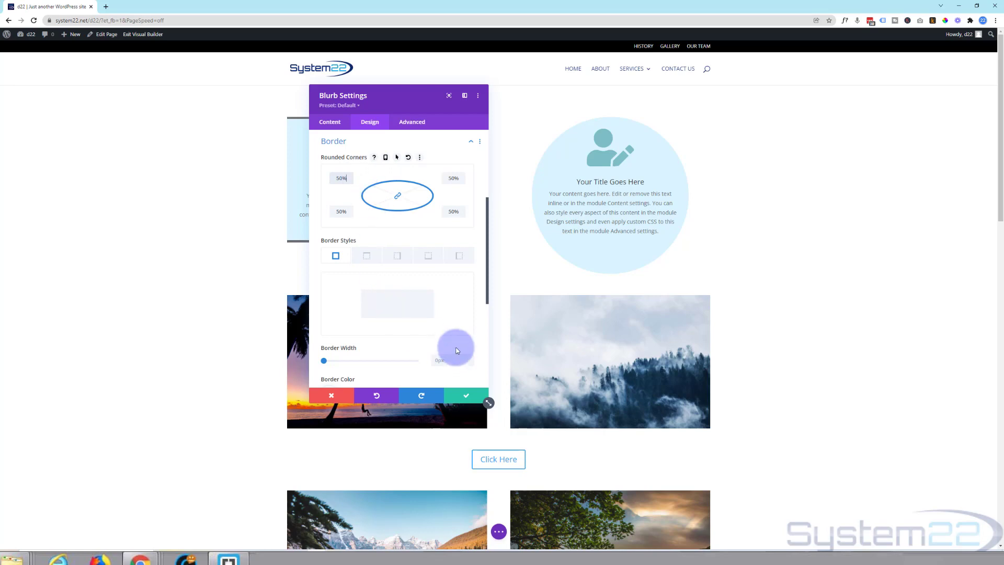
click(470, 359)
click(470, 358)
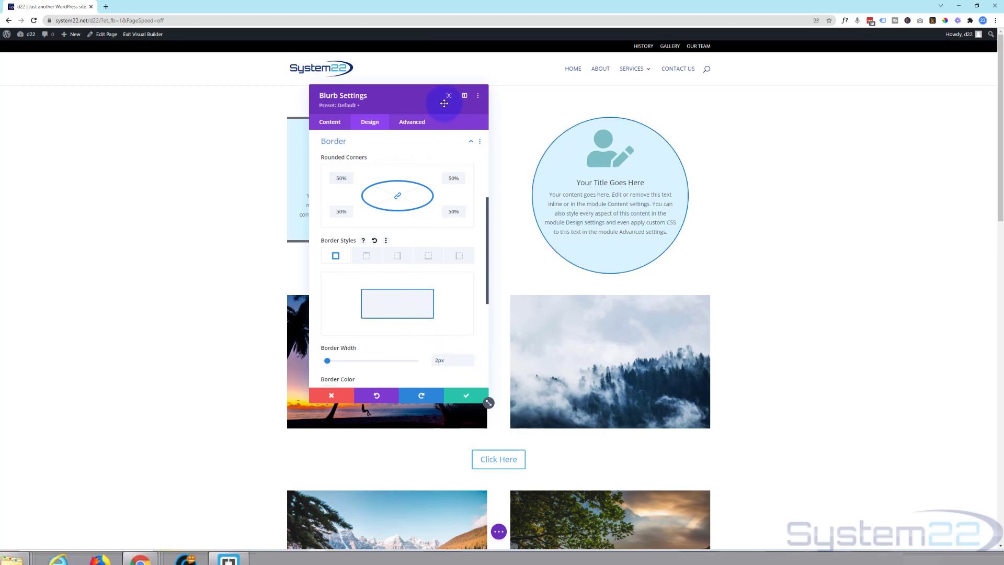
- Keep the circular blurb's changes, close its settings and save the page
drag(421, 104, 853, 113)
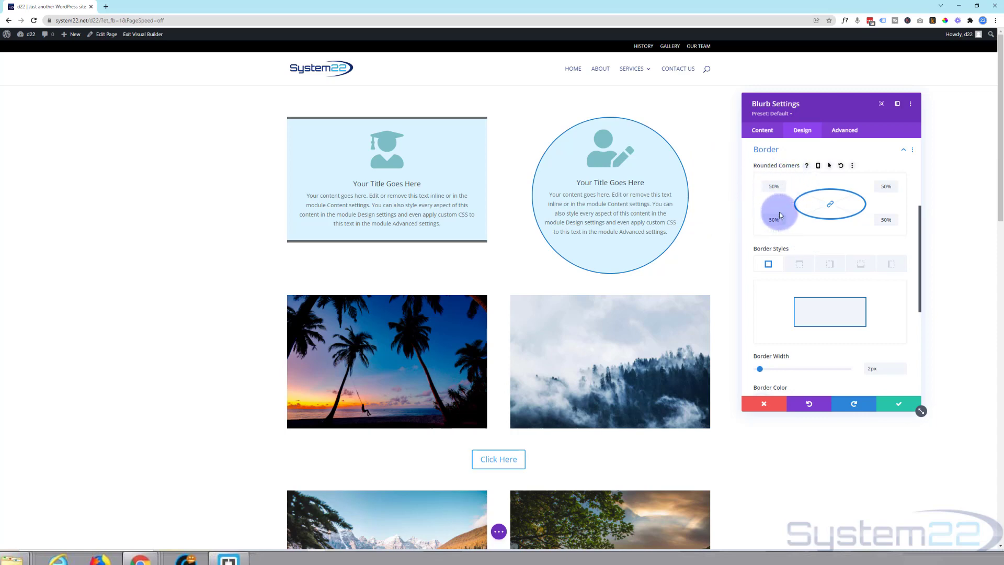
click(903, 406)
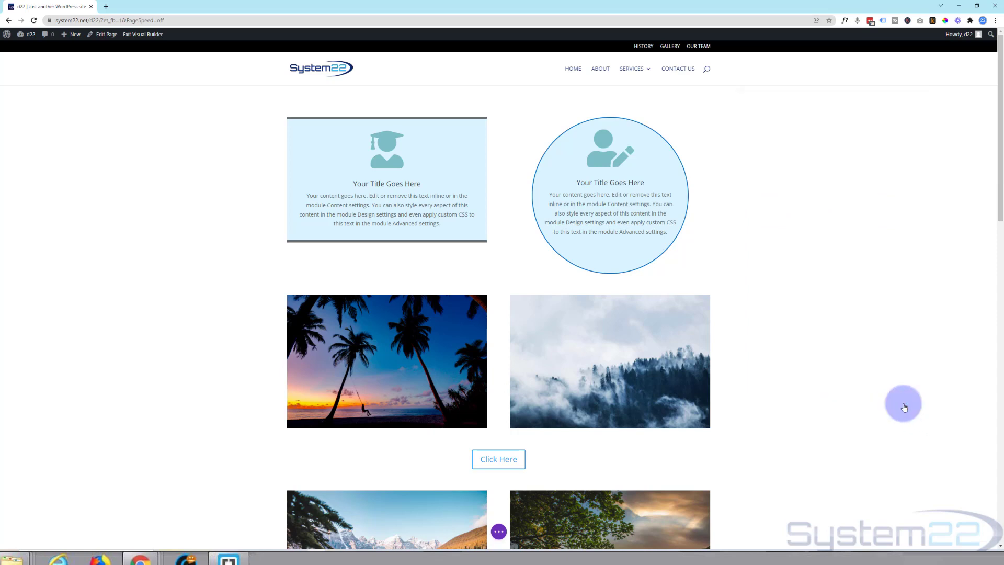
click(498, 534)
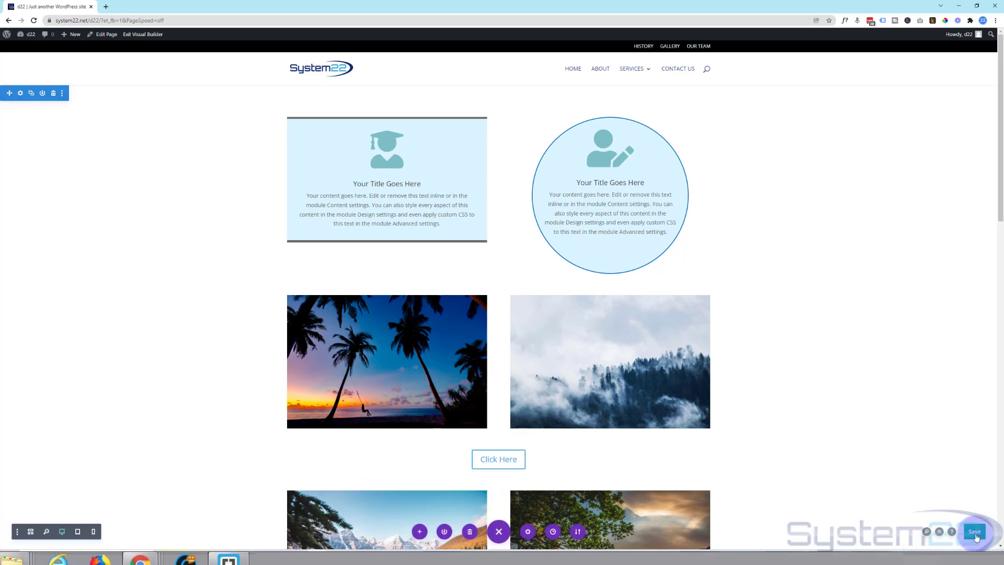
click(974, 532)
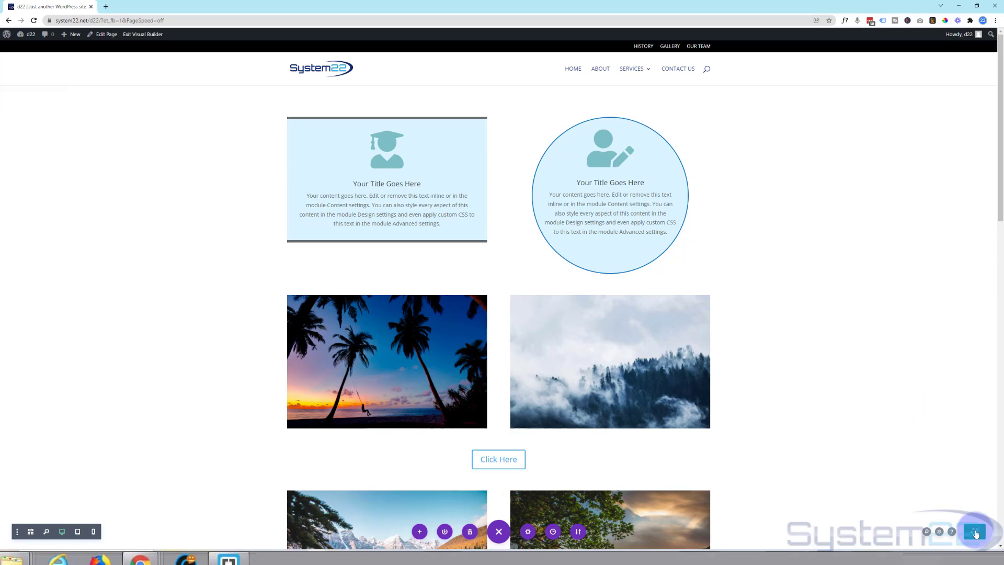